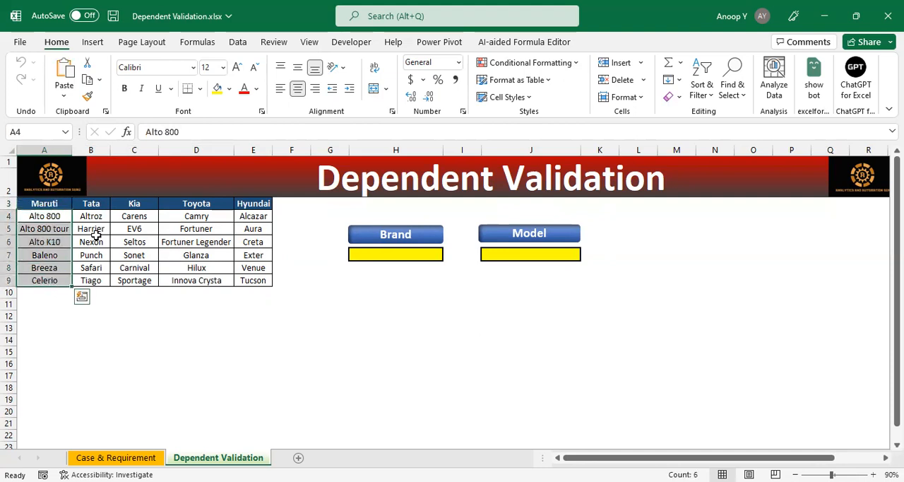
{"action": "left_click", "coordinate": [90, 204]}
{"action": "left_click_drag", "start_coordinate": [92, 216], "coordinate": [94, 281]}
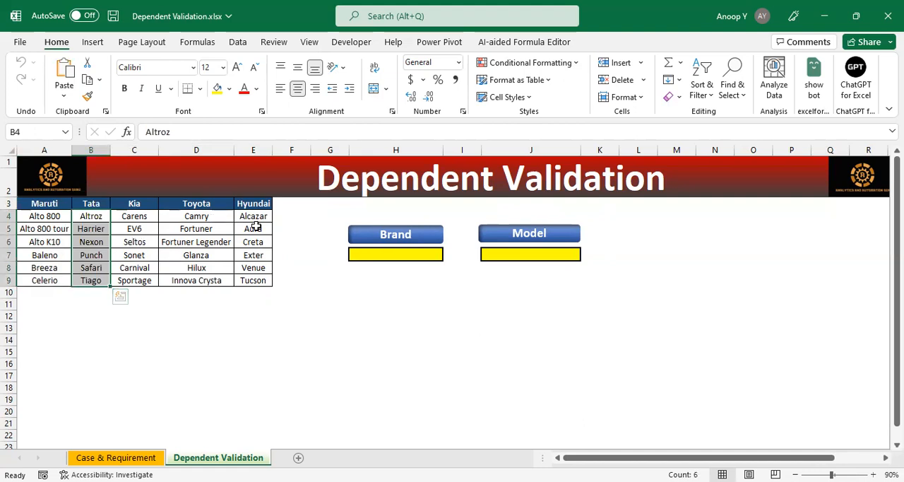
Step: Add data validation to the Brand cell H7 that allows a List with the source =$A$3:$E$3
{"action": "left_click", "coordinate": [418, 255]}
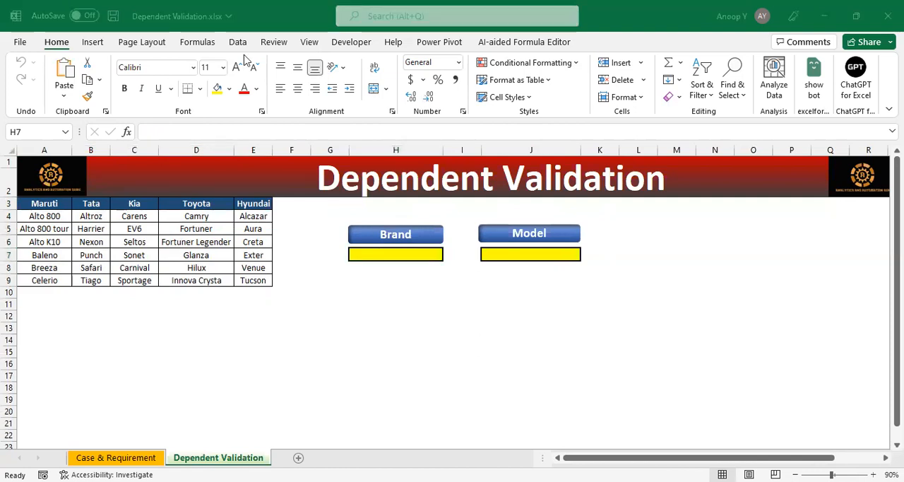
{"action": "left_click", "coordinate": [238, 41]}
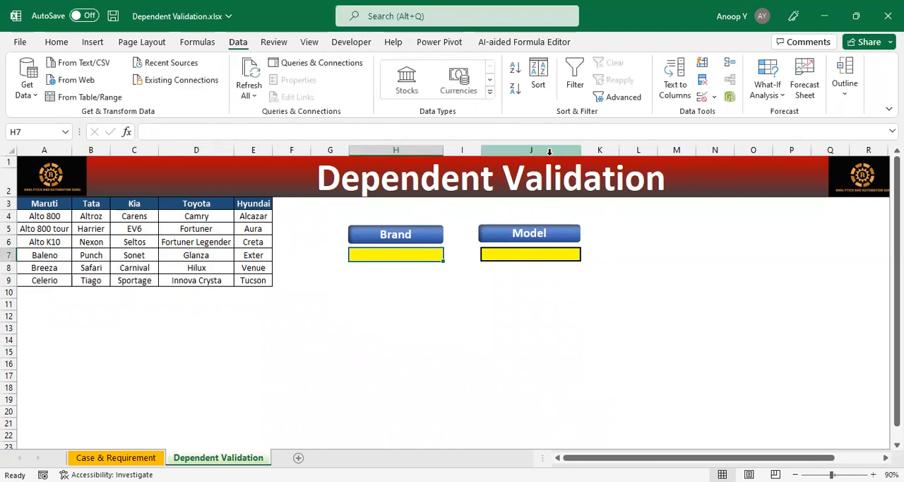
{"action": "left_click", "coordinate": [711, 96]}
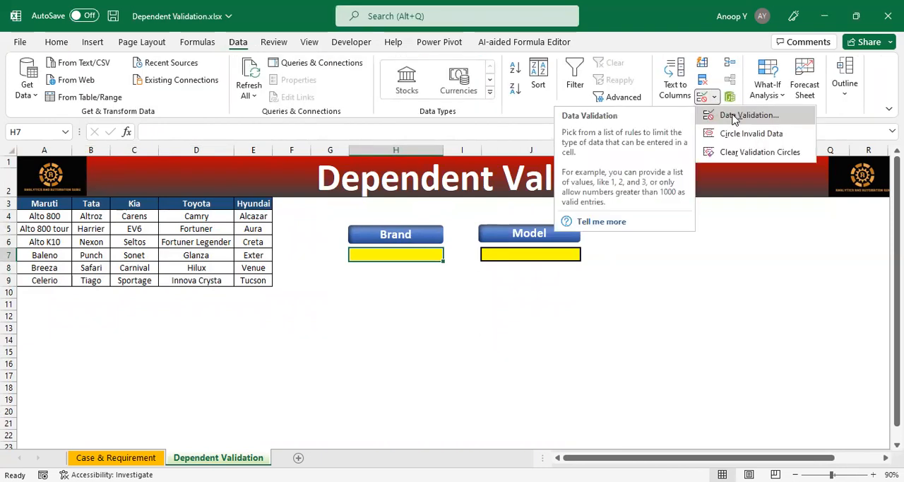
{"action": "left_click", "coordinate": [430, 254]}
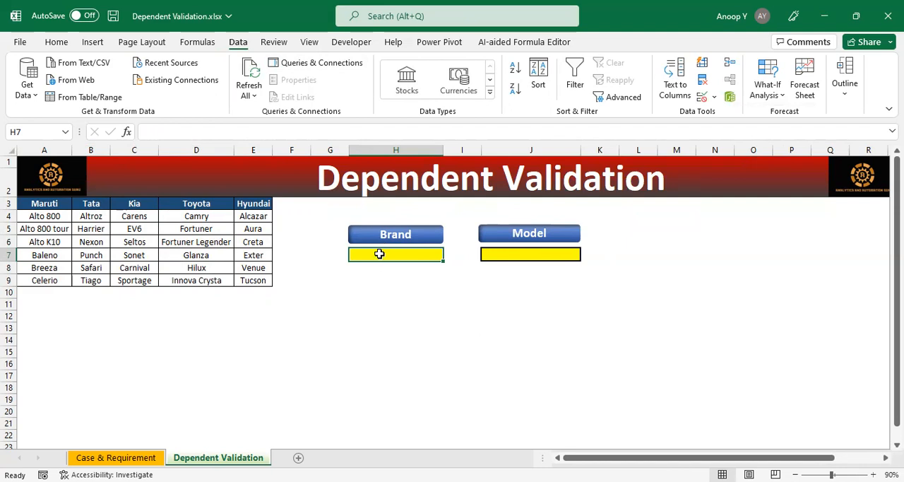
{"action": "key", "text": "alt+d"}
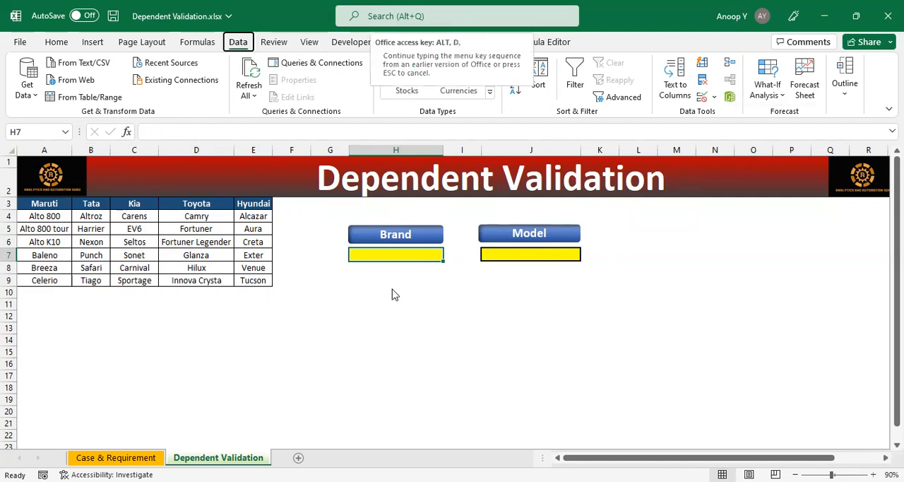
{"action": "key", "text": "l"}
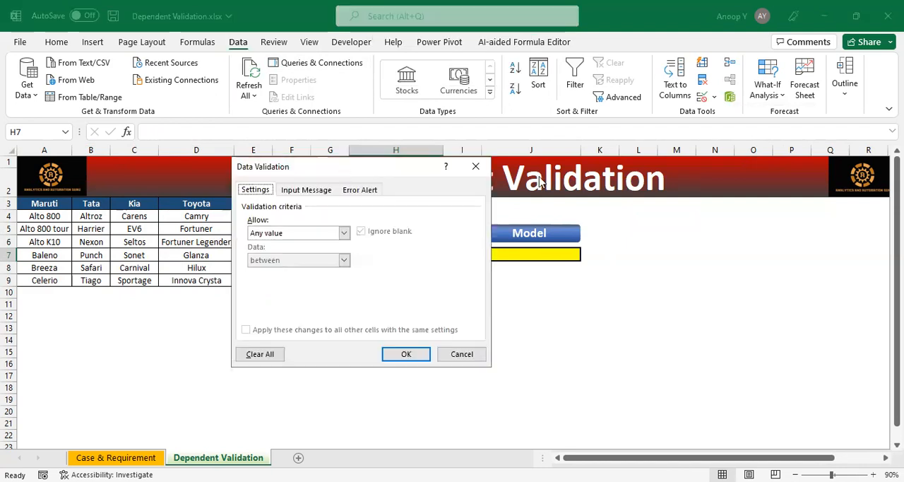
{"action": "left_click_drag", "start_coordinate": [344, 167], "coordinate": [480, 181]}
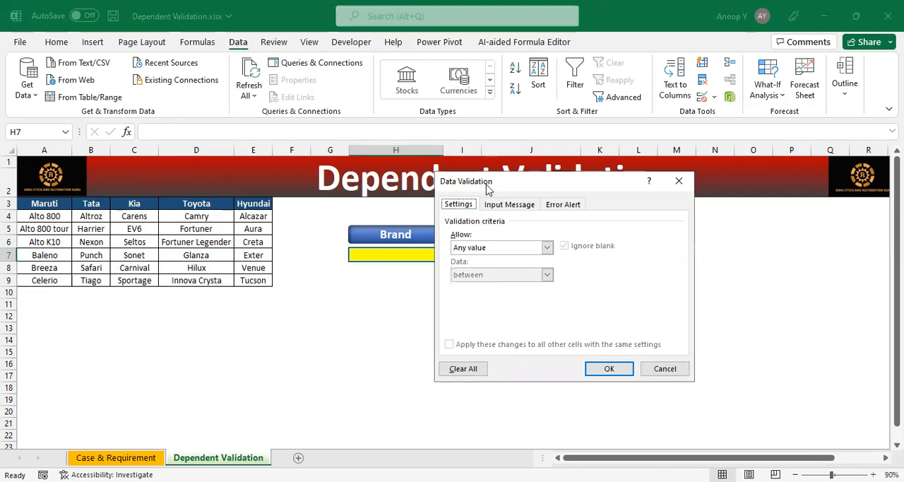
{"action": "left_click", "coordinate": [517, 248]}
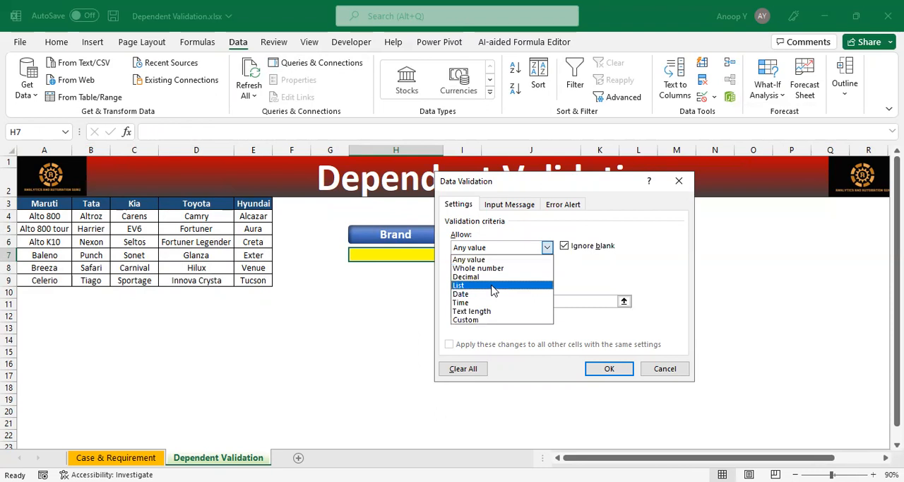
{"action": "left_click", "coordinate": [492, 286]}
{"action": "left_click", "coordinate": [468, 302]}
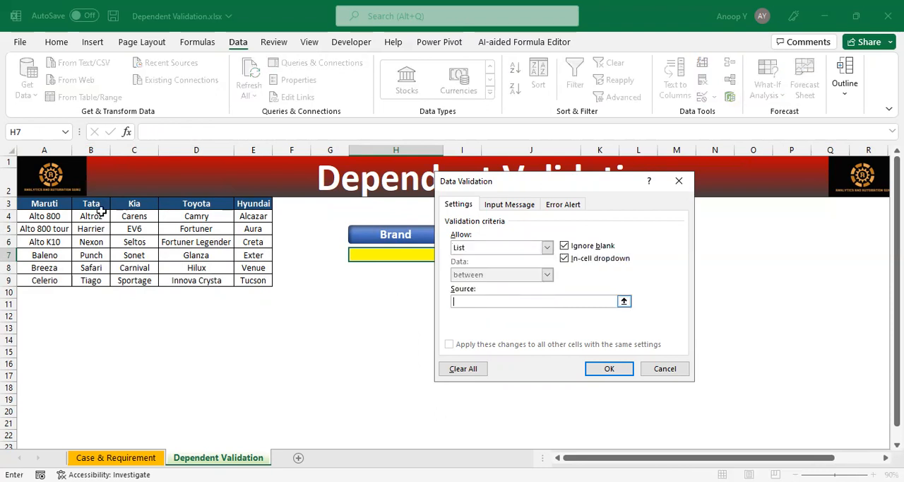
{"action": "left_click", "coordinate": [50, 204]}
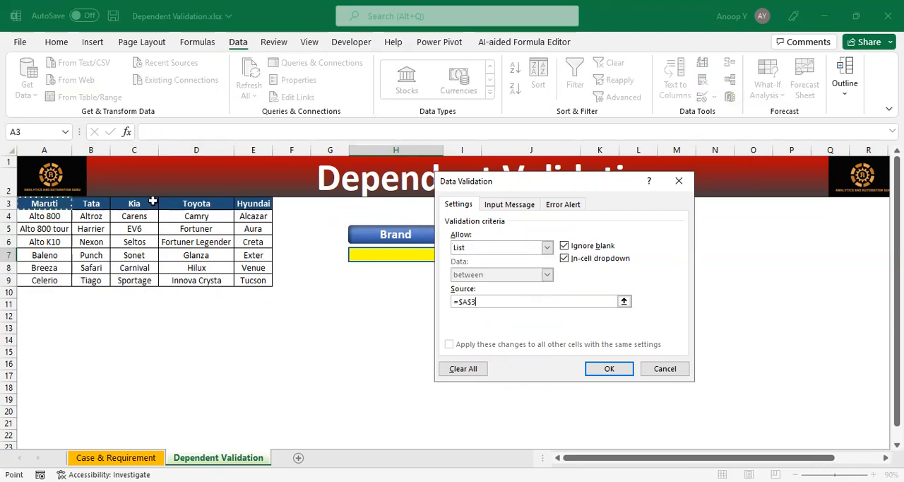
{"action": "left_click", "coordinate": [258, 204], "text": "shift"}
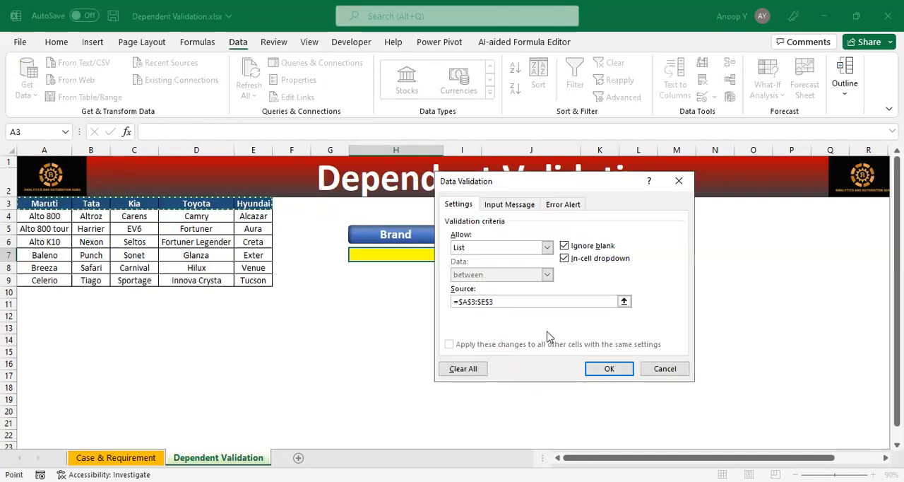
{"action": "left_click", "coordinate": [617, 370]}
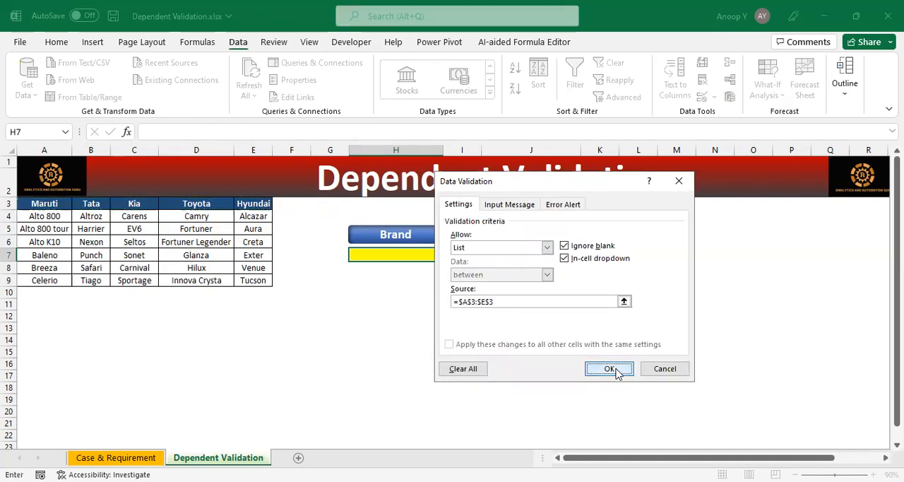
Step: Test the Brand list in H7 by choosing Maruti, switching to Tata and returning to Maruti
{"action": "left_click", "coordinate": [448, 258]}
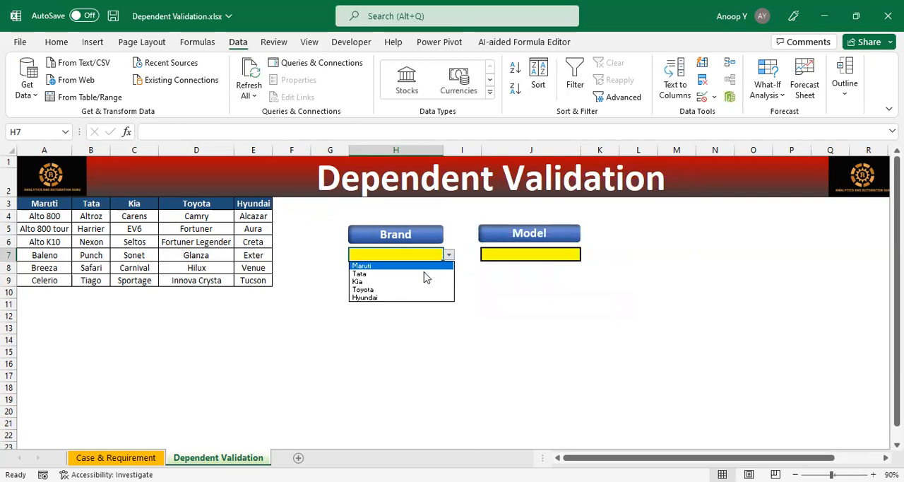
{"action": "left_click", "coordinate": [417, 267]}
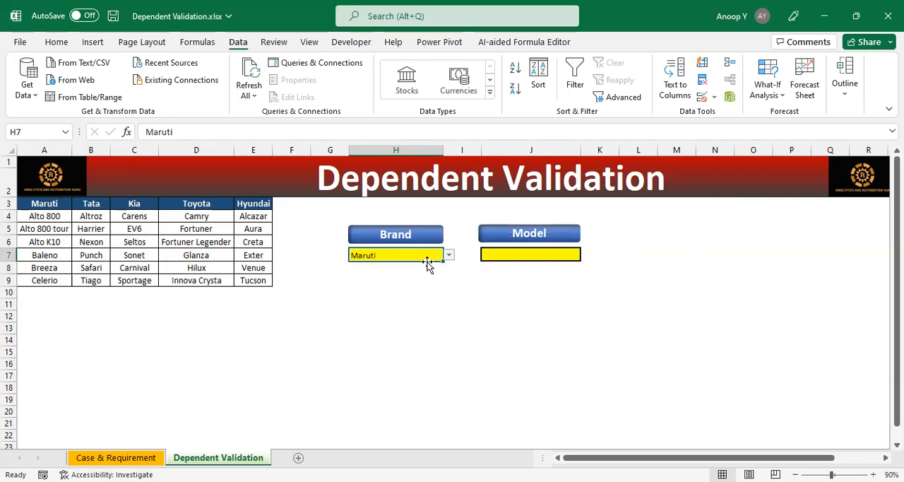
{"action": "left_click", "coordinate": [448, 256]}
{"action": "left_click", "coordinate": [428, 275]}
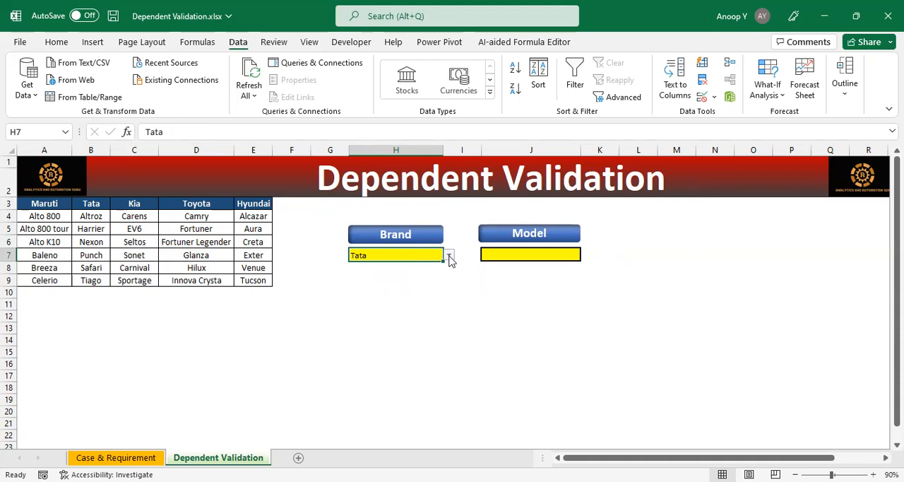
{"action": "left_click", "coordinate": [449, 257]}
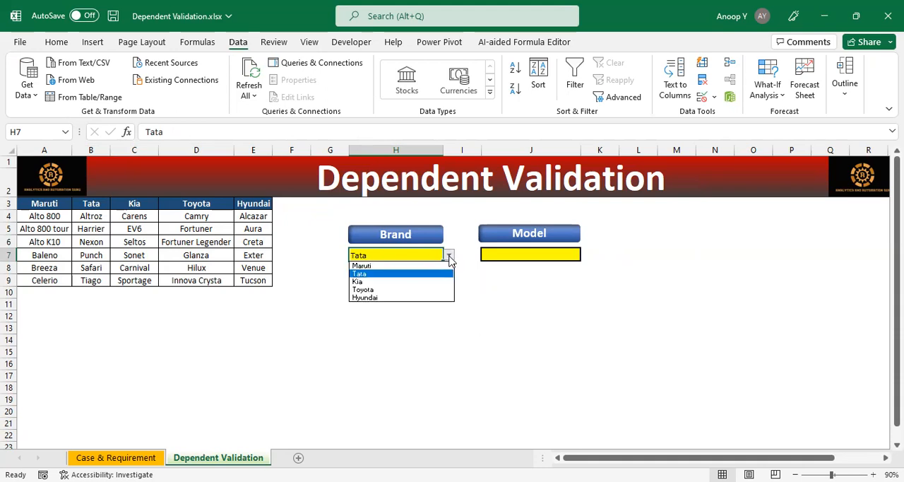
{"action": "left_click", "coordinate": [412, 265]}
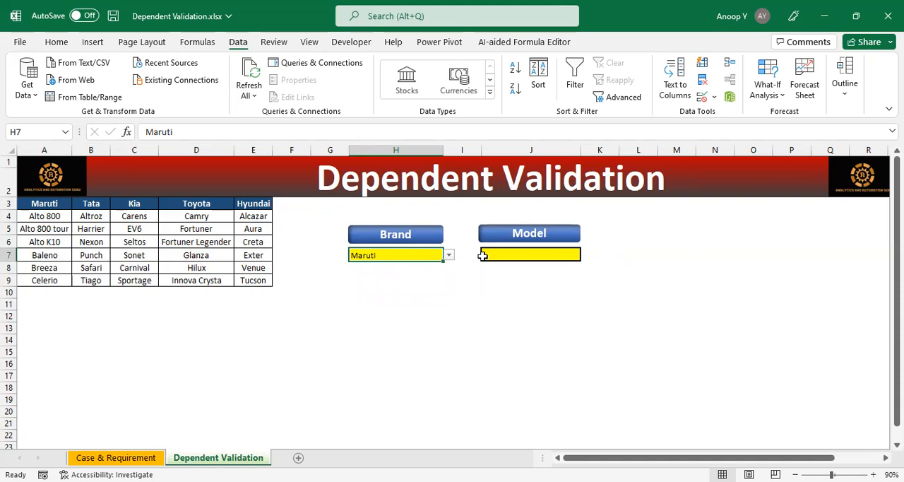
{"action": "left_click", "coordinate": [510, 253]}
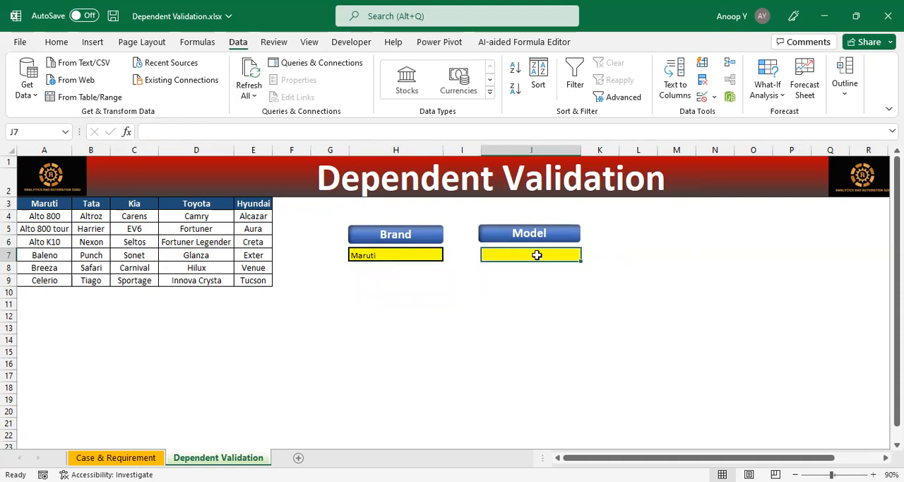
{"action": "left_click", "coordinate": [417, 252]}
{"action": "left_click", "coordinate": [506, 256]}
{"action": "left_click", "coordinate": [424, 254]}
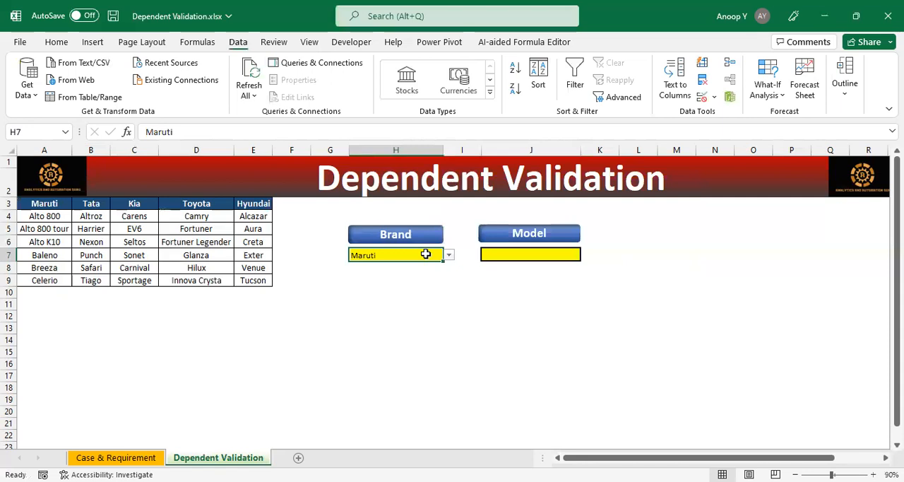
{"action": "left_click", "coordinate": [511, 257]}
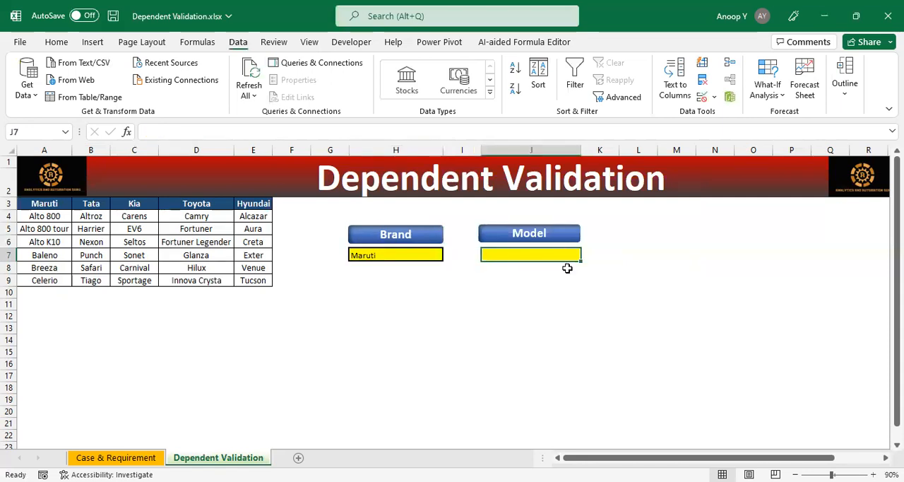
{"action": "left_click", "coordinate": [427, 257]}
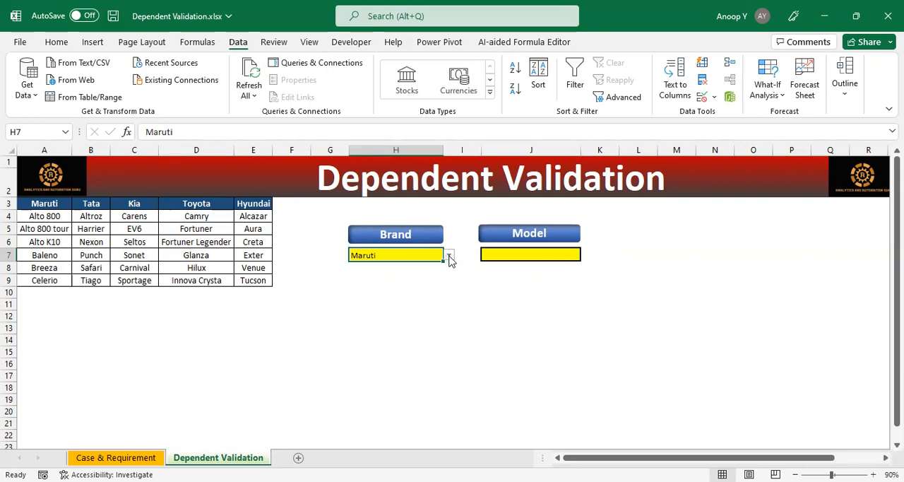
{"action": "left_click", "coordinate": [506, 253]}
{"action": "left_click_drag", "start_coordinate": [56, 217], "coordinate": [51, 281]}
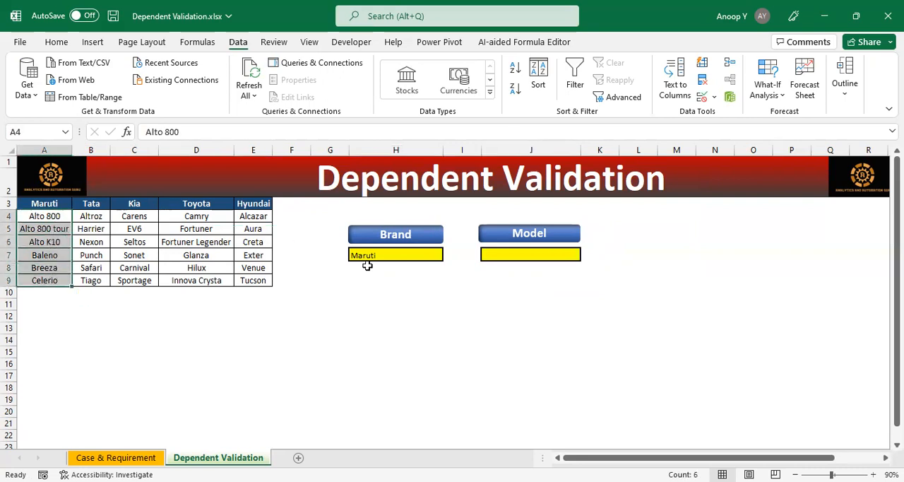
Step: Choose Tata from the Brand list in cell H7
{"action": "left_click", "coordinate": [393, 255]}
{"action": "left_click", "coordinate": [448, 255]}
{"action": "left_click", "coordinate": [420, 274]}
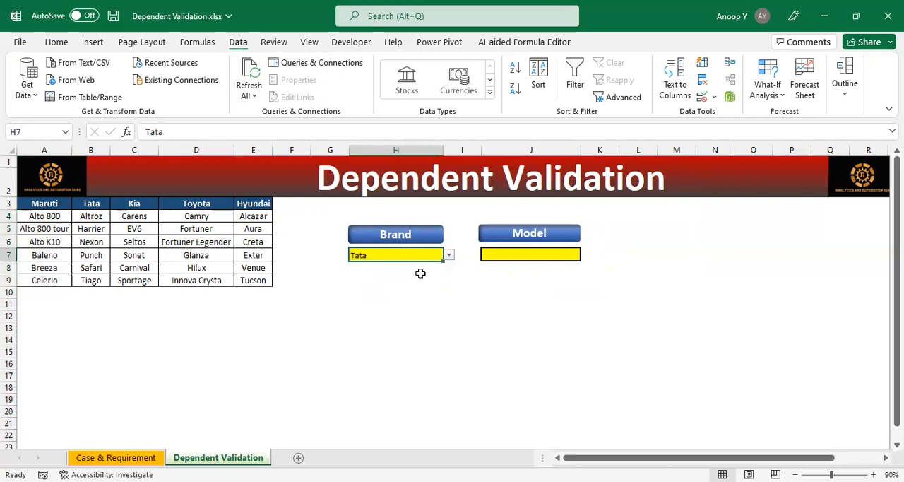
{"action": "left_click", "coordinate": [524, 254]}
{"action": "left_click_drag", "start_coordinate": [95, 216], "coordinate": [89, 280]}
{"action": "left_click", "coordinate": [525, 255]}
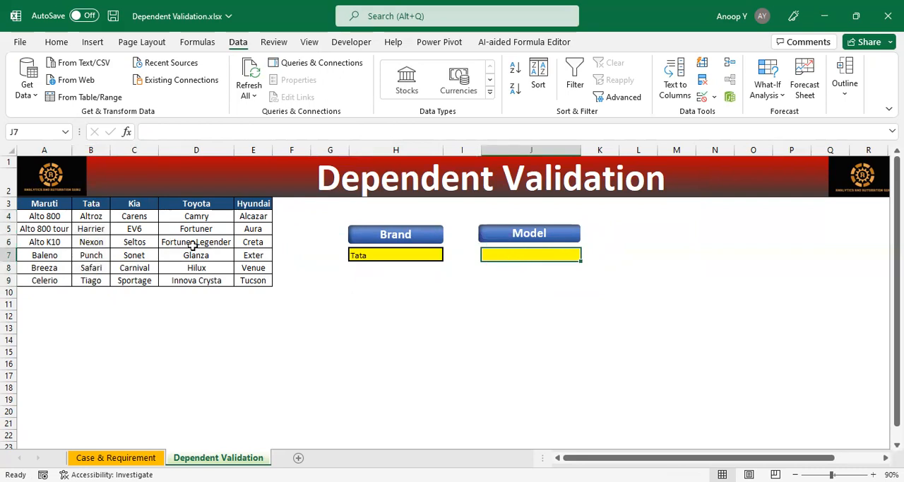
Step: Create named ranges from the brand table A3:E9, using only the top row as names
{"action": "left_click", "coordinate": [41, 205]}
{"action": "left_click_drag", "start_coordinate": [41, 205], "coordinate": [250, 280]}
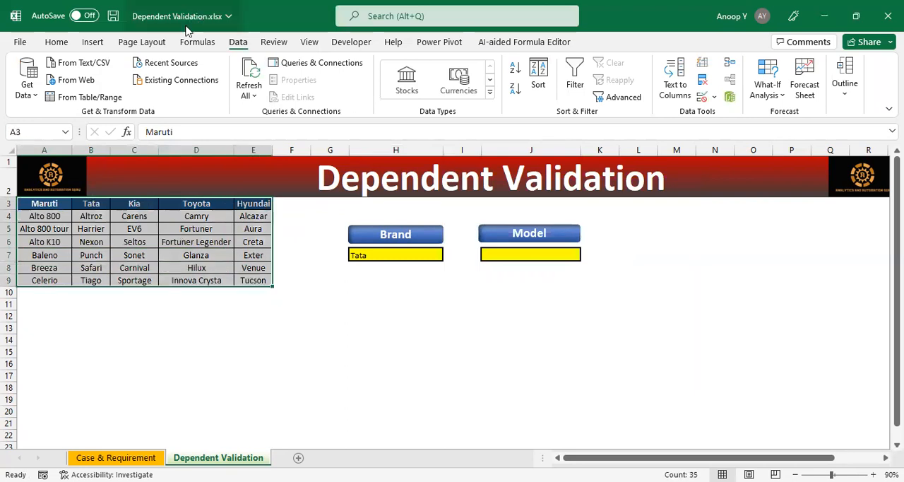
{"action": "left_click", "coordinate": [197, 43]}
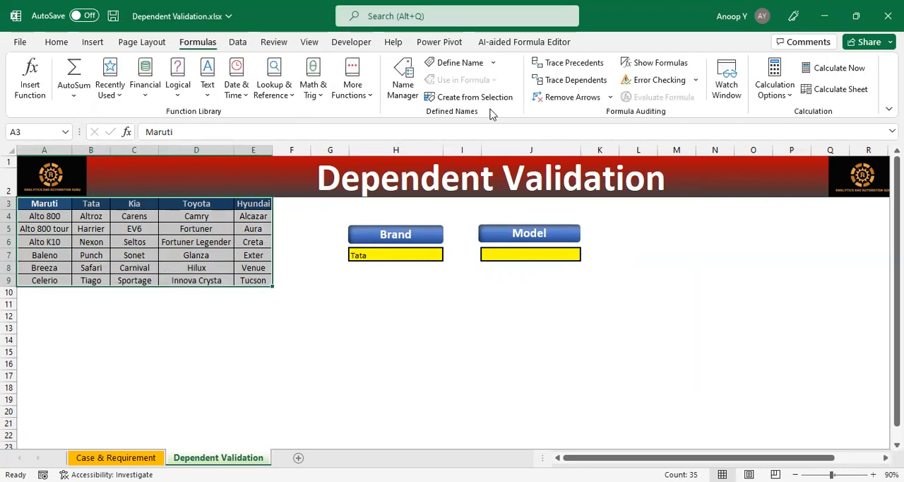
{"action": "left_click", "coordinate": [479, 101]}
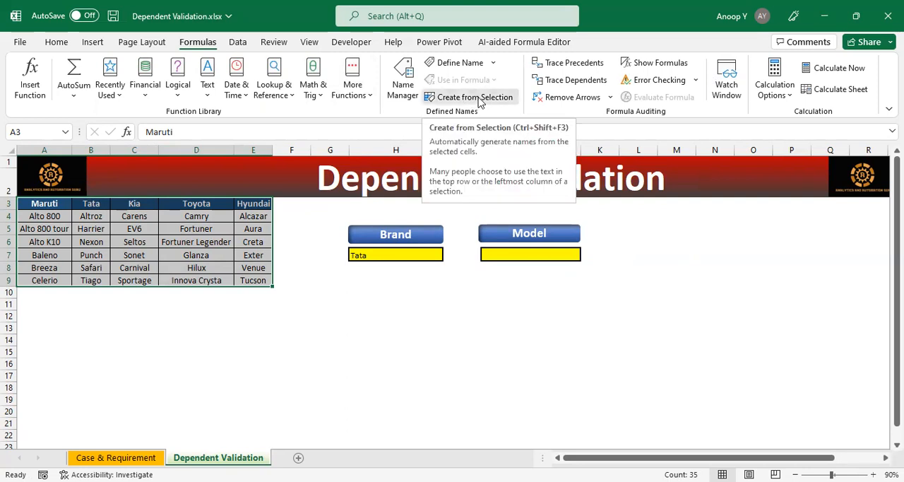
{"action": "left_click", "coordinate": [478, 101]}
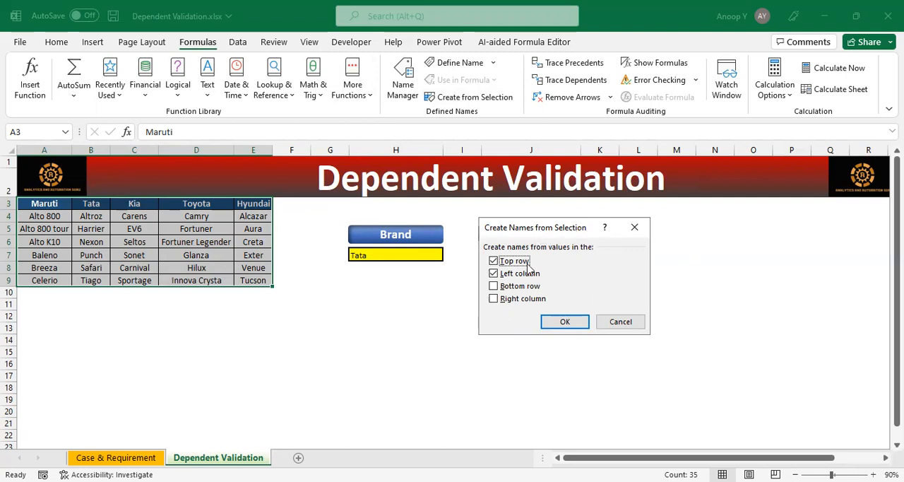
{"action": "left_click", "coordinate": [493, 275]}
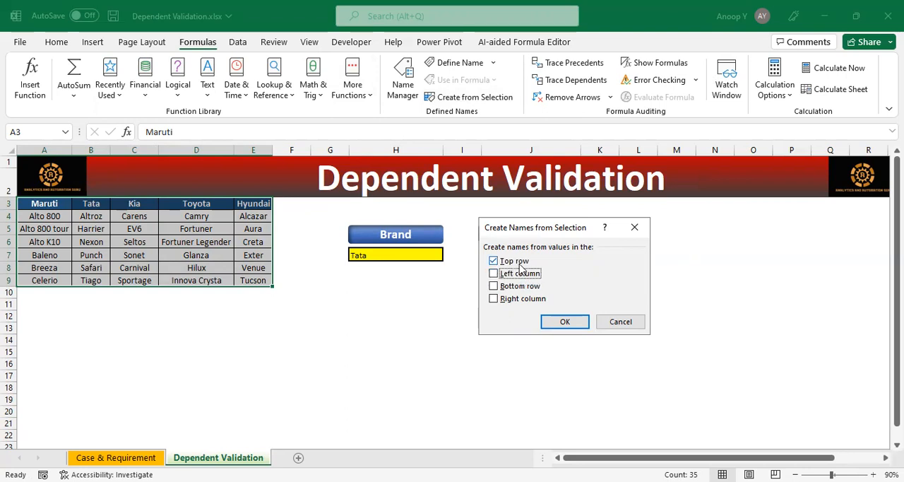
{"action": "left_click", "coordinate": [570, 322]}
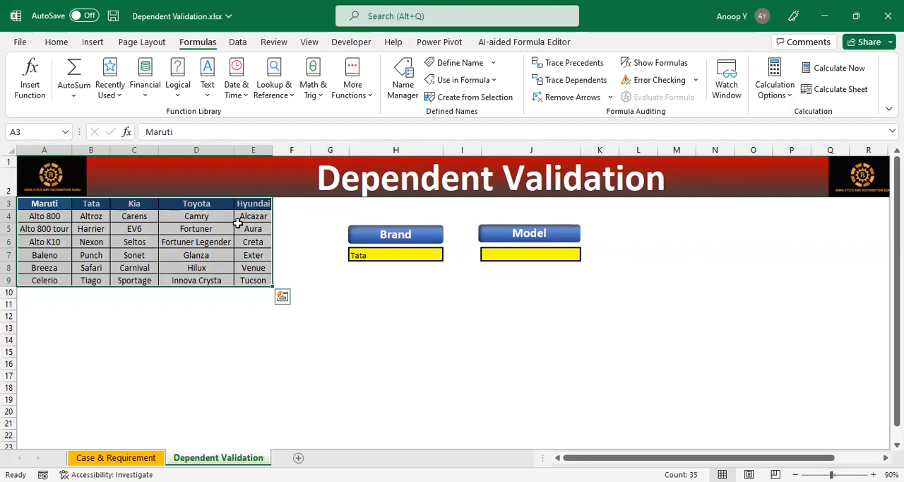
Step: Review the workbook's brand named ranges in the Name Manager and close it
{"action": "left_click", "coordinate": [247, 226]}
{"action": "left_click", "coordinate": [404, 89]}
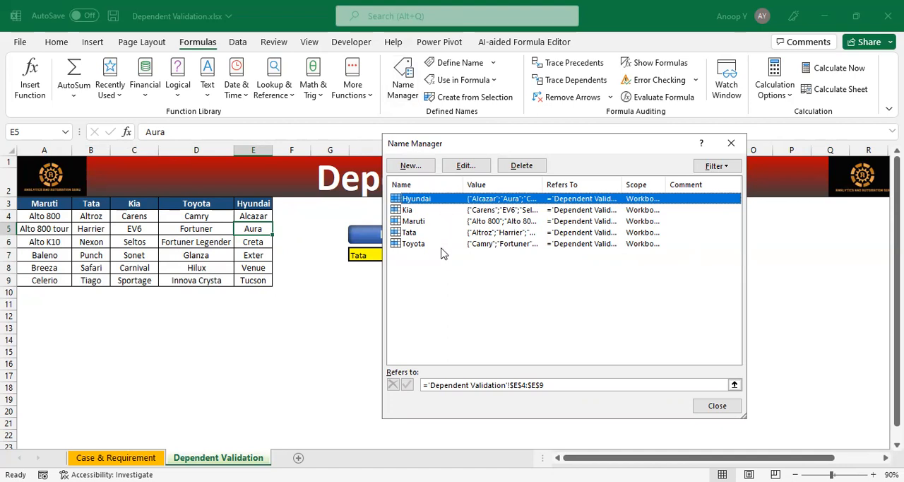
{"action": "left_click", "coordinate": [716, 405]}
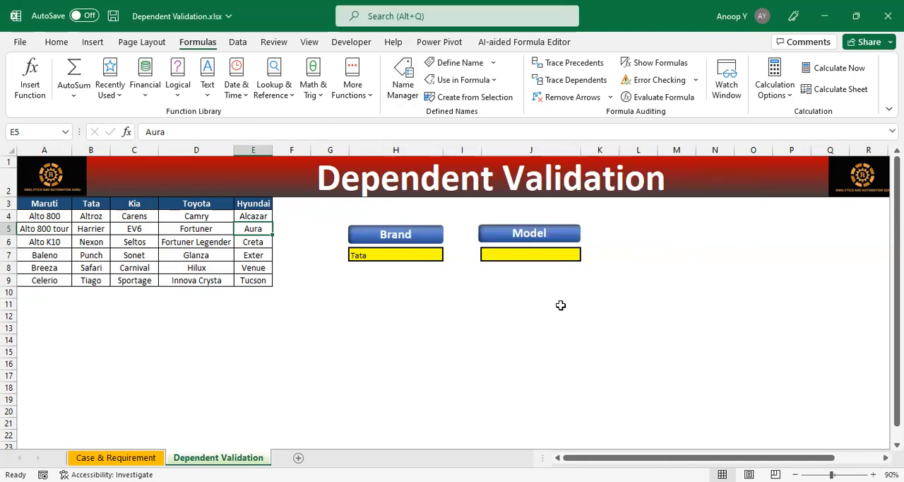
Step: Add list data validation to Model cell J7 with the source =indirect($H$7)
{"action": "left_click", "coordinate": [509, 254]}
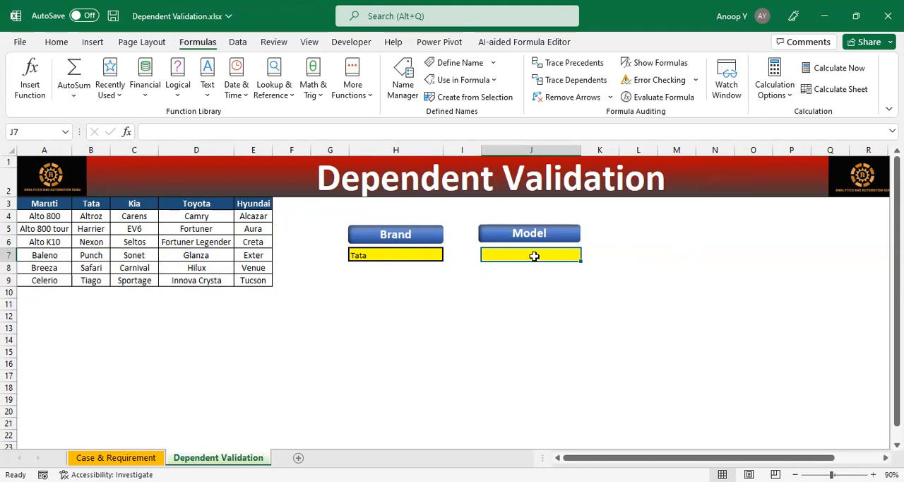
{"action": "left_click", "coordinate": [238, 42]}
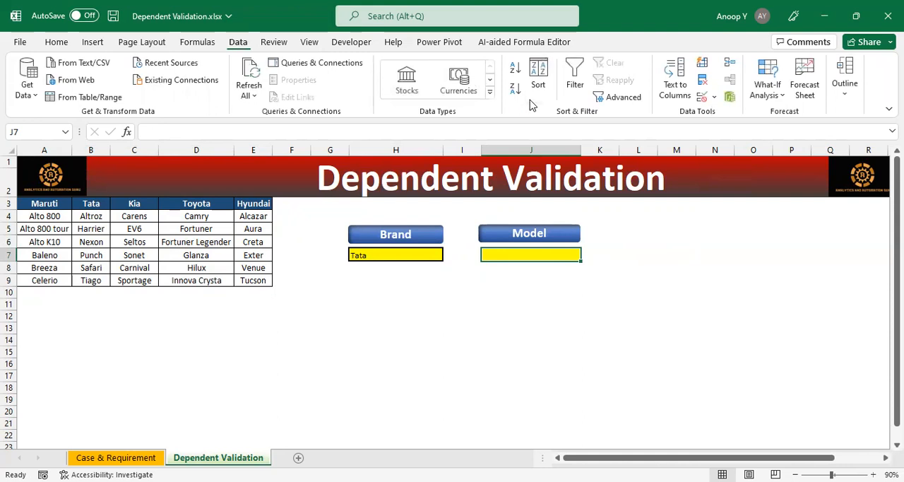
{"action": "left_click", "coordinate": [713, 96]}
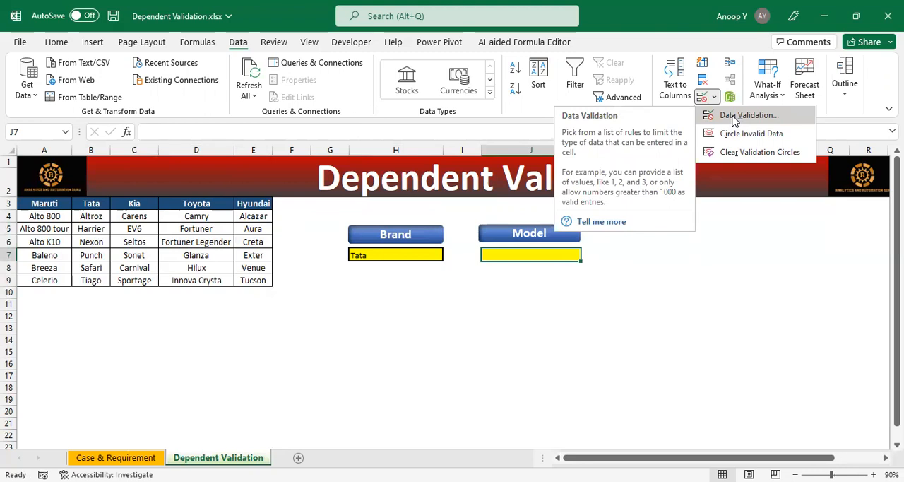
{"action": "left_click", "coordinate": [735, 120]}
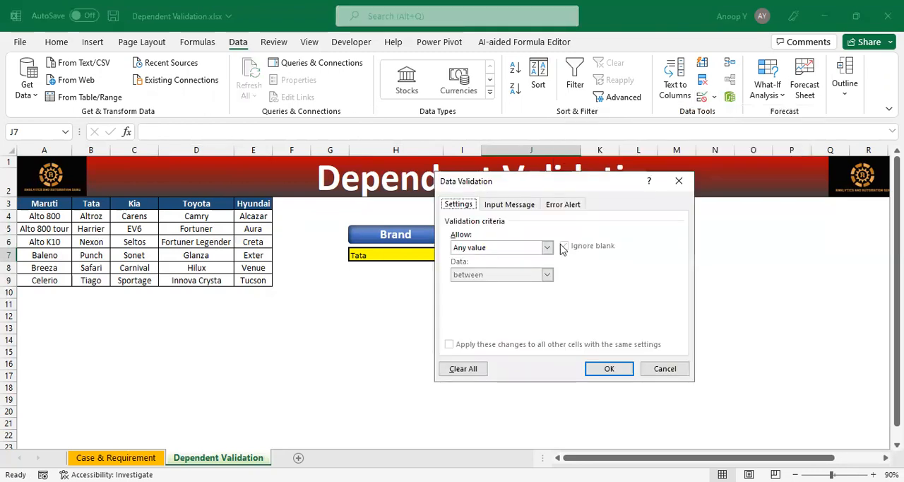
{"action": "left_click", "coordinate": [547, 247]}
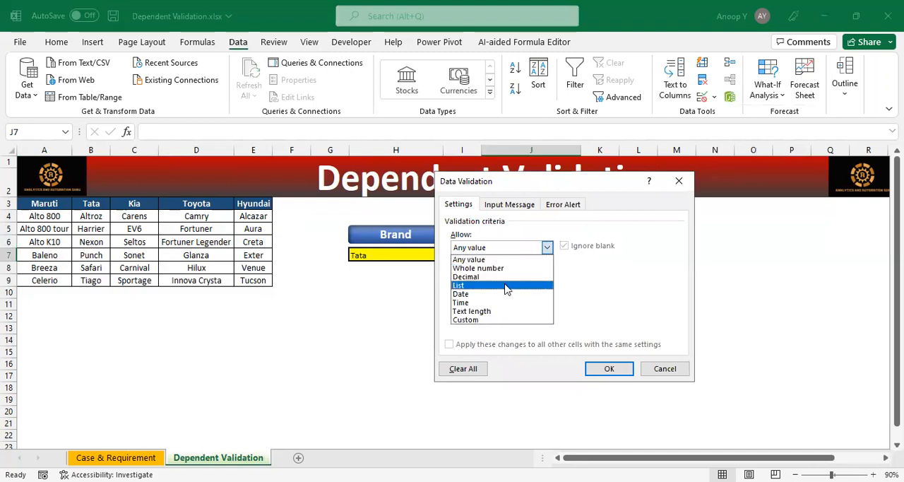
{"action": "left_click", "coordinate": [506, 286]}
{"action": "left_click_drag", "start_coordinate": [520, 185], "coordinate": [615, 171]}
{"action": "left_click", "coordinate": [590, 289]}
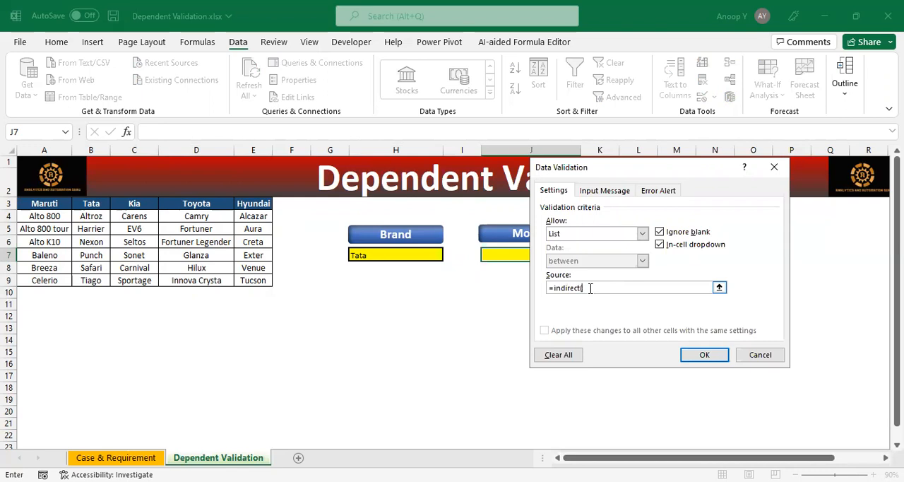
{"action": "left_click", "coordinate": [389, 255]}
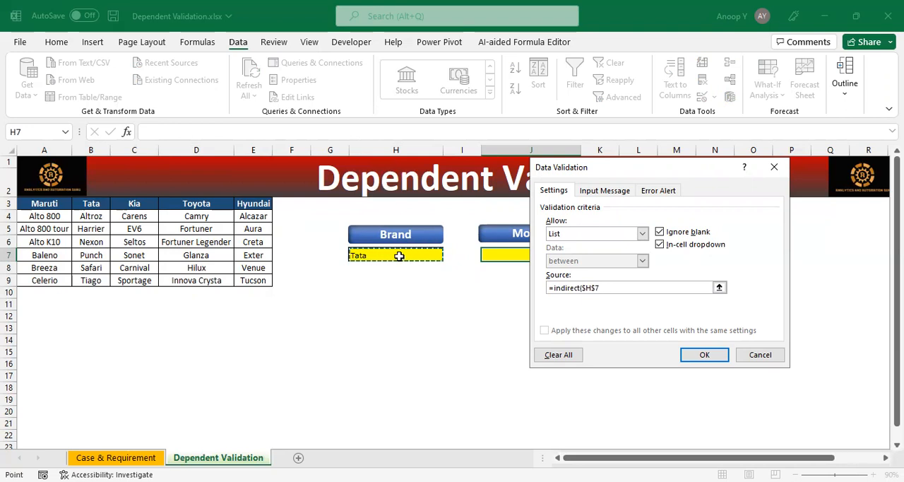
{"action": "type", "text": ")"}
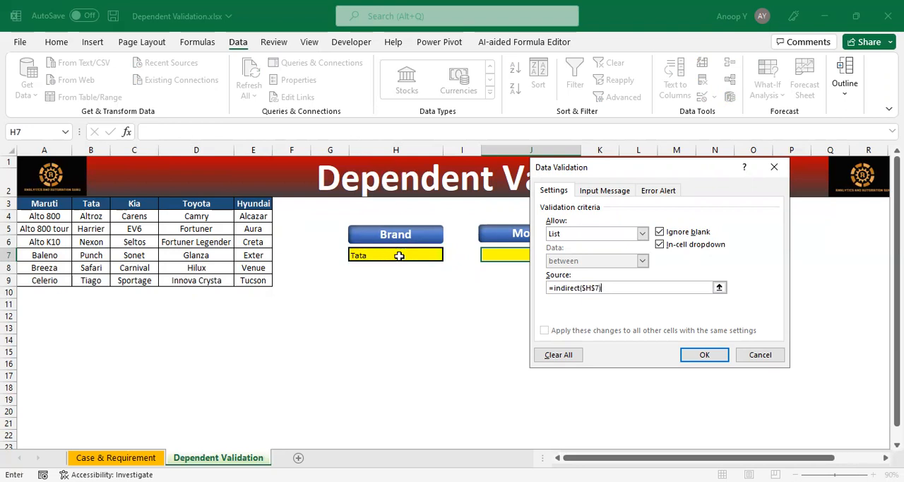
{"action": "left_click", "coordinate": [708, 354]}
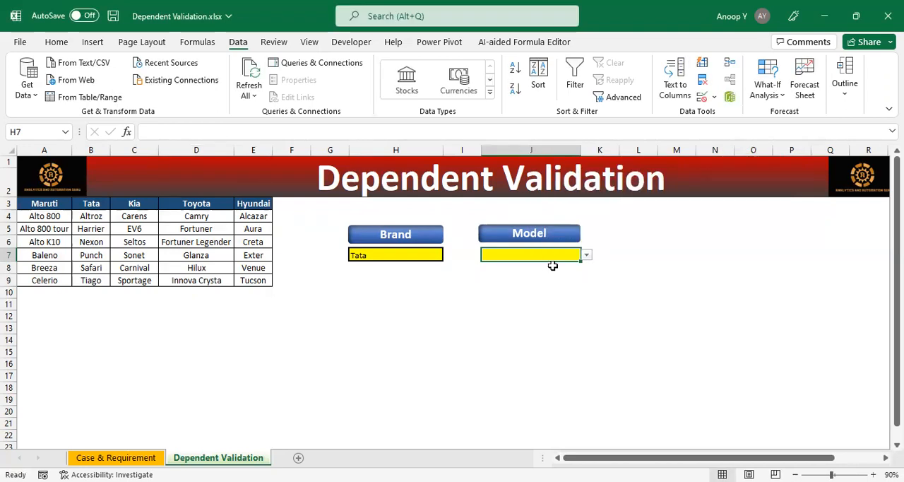
Step: Check the Model choices offered in J7 while the Brand cell is set to Tata
{"action": "left_click", "coordinate": [396, 254]}
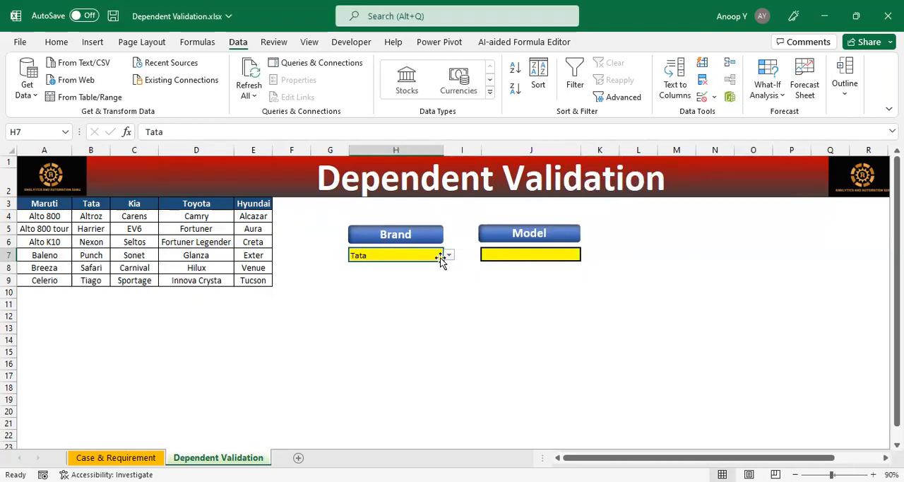
{"action": "left_click", "coordinate": [526, 254]}
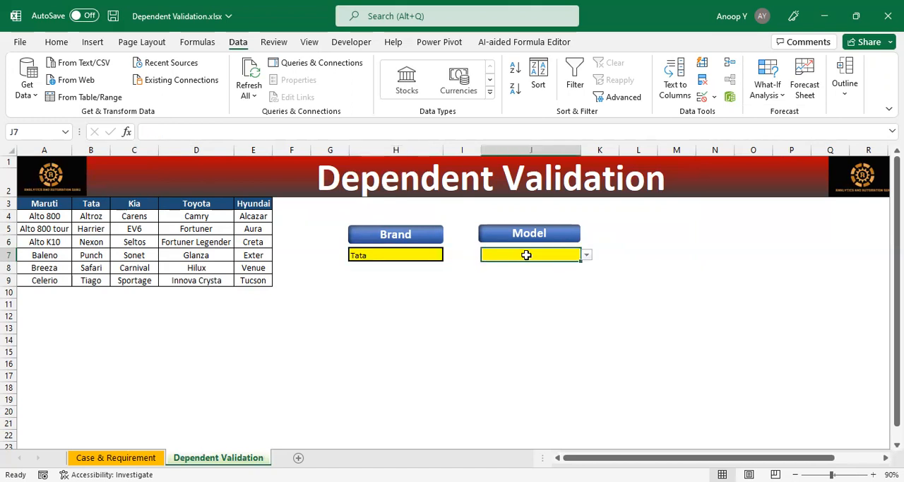
{"action": "left_click", "coordinate": [586, 255]}
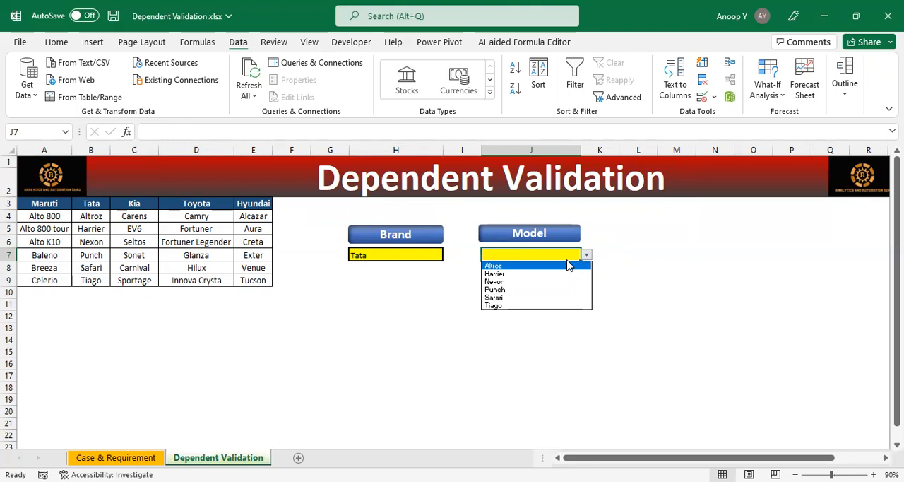
Step: Choose Maruti as the brand in H7 and check the choices in the Model list in J7
{"action": "left_click", "coordinate": [411, 252]}
{"action": "left_click", "coordinate": [447, 256]}
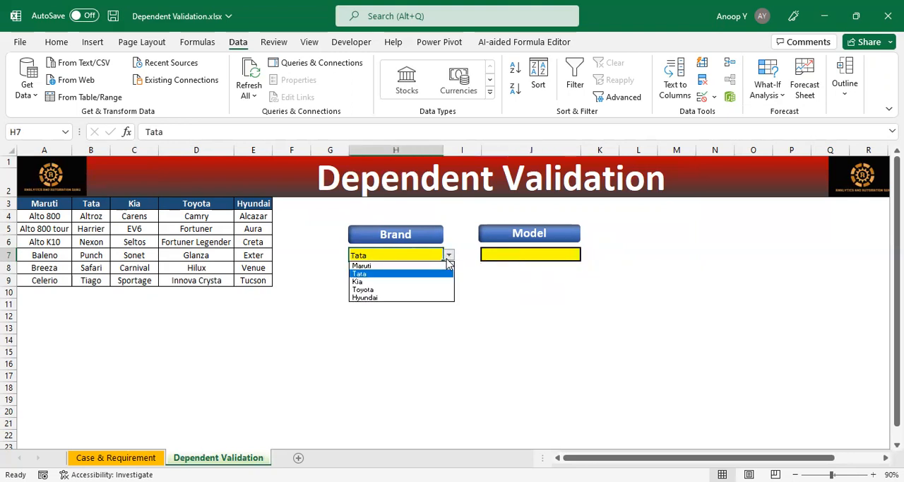
{"action": "left_click", "coordinate": [426, 265]}
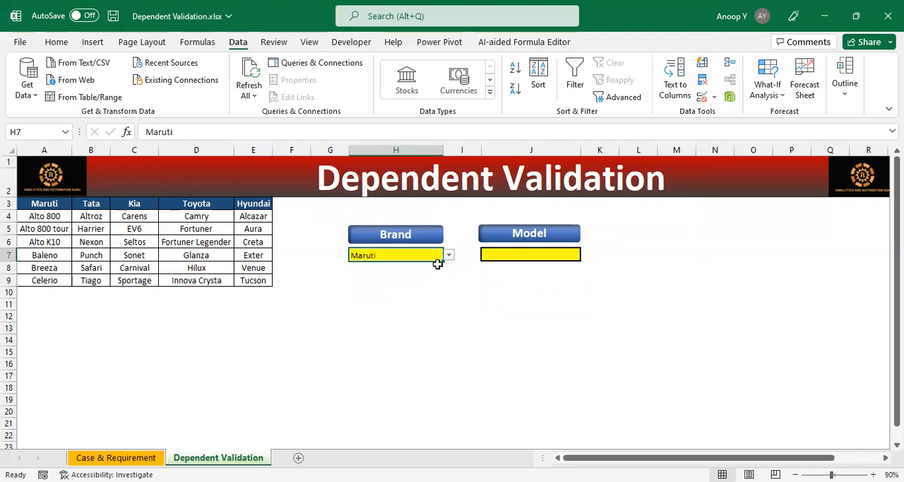
{"action": "left_click", "coordinate": [525, 256]}
{"action": "left_click", "coordinate": [586, 257]}
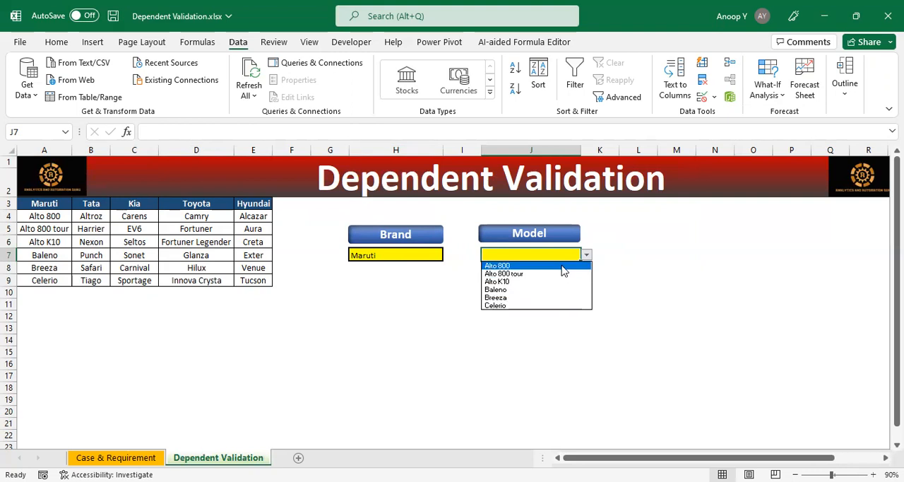
Step: Switch the brand in H7 to Toyota and inspect the dependent Model list in J7
{"action": "left_click", "coordinate": [435, 256]}
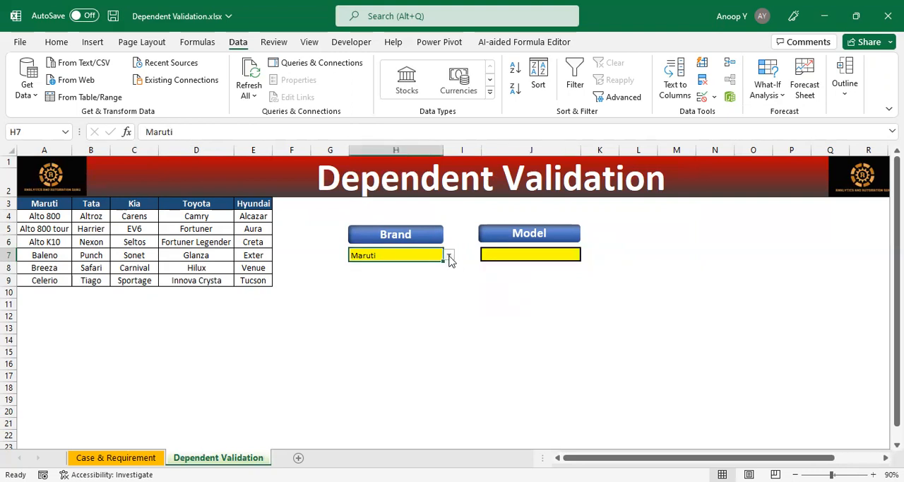
{"action": "left_click", "coordinate": [449, 255]}
{"action": "left_click", "coordinate": [423, 289]}
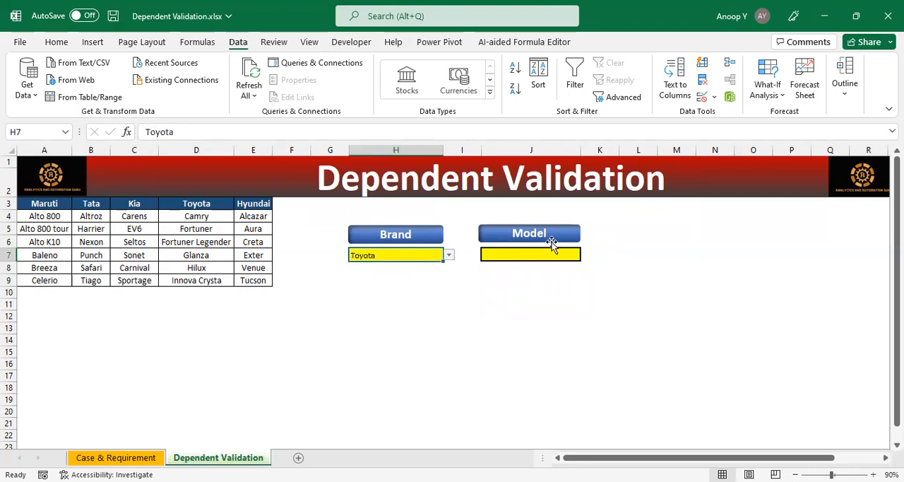
{"action": "left_click", "coordinate": [552, 253]}
{"action": "left_click", "coordinate": [586, 255]}
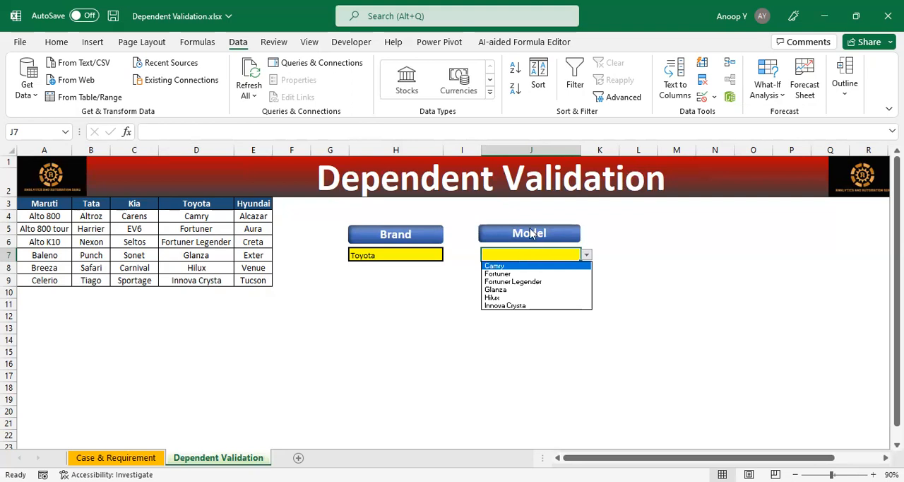
Step: Set the brand in H7 to Hyundai and open the Model list in J7 to review its choices
{"action": "left_click", "coordinate": [421, 257]}
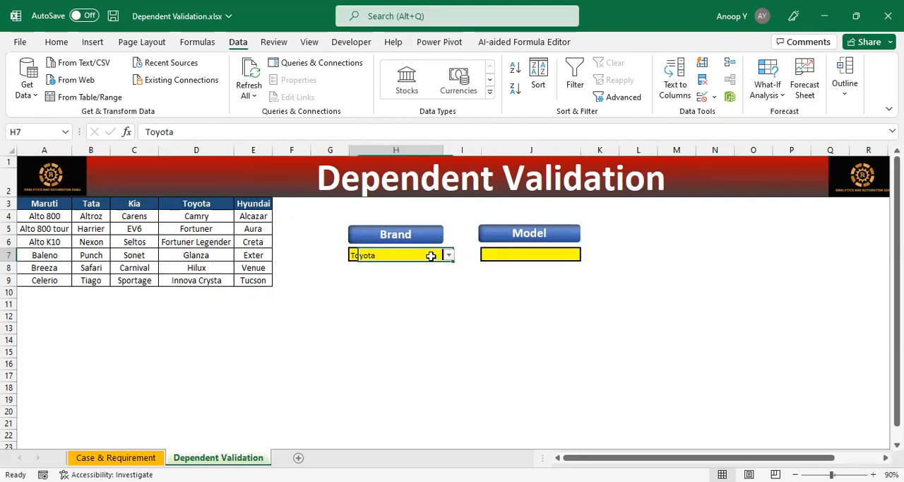
{"action": "left_click", "coordinate": [449, 257]}
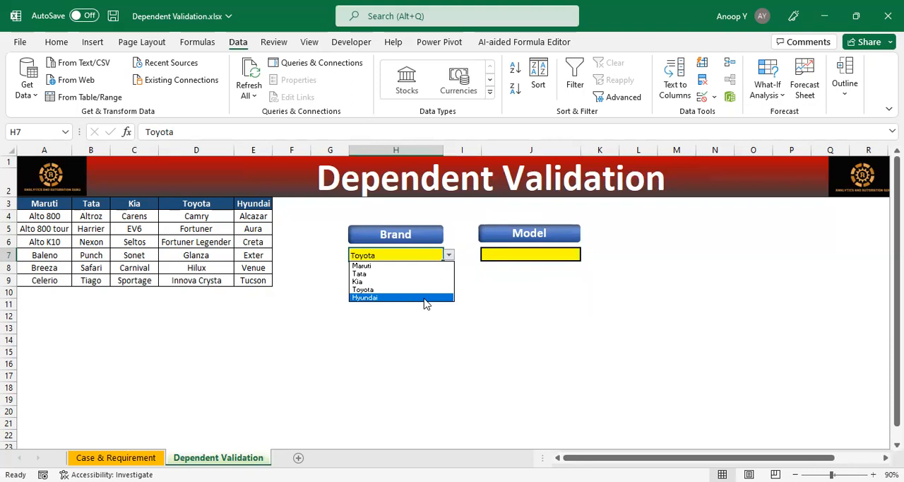
{"action": "left_click", "coordinate": [424, 298]}
{"action": "left_click", "coordinate": [528, 254]}
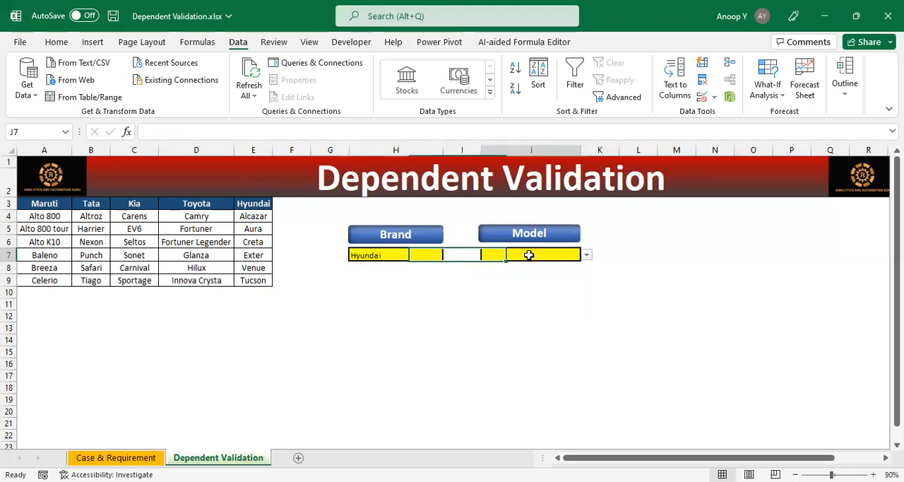
{"action": "left_click", "coordinate": [587, 257]}
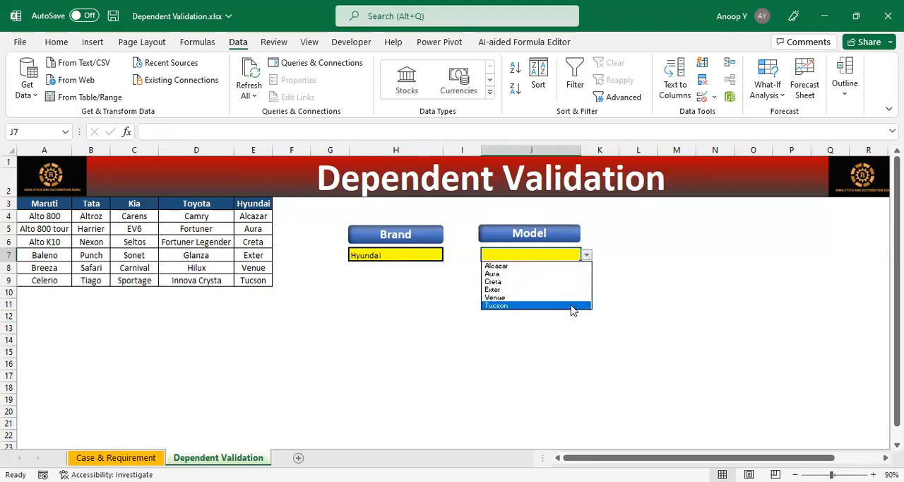